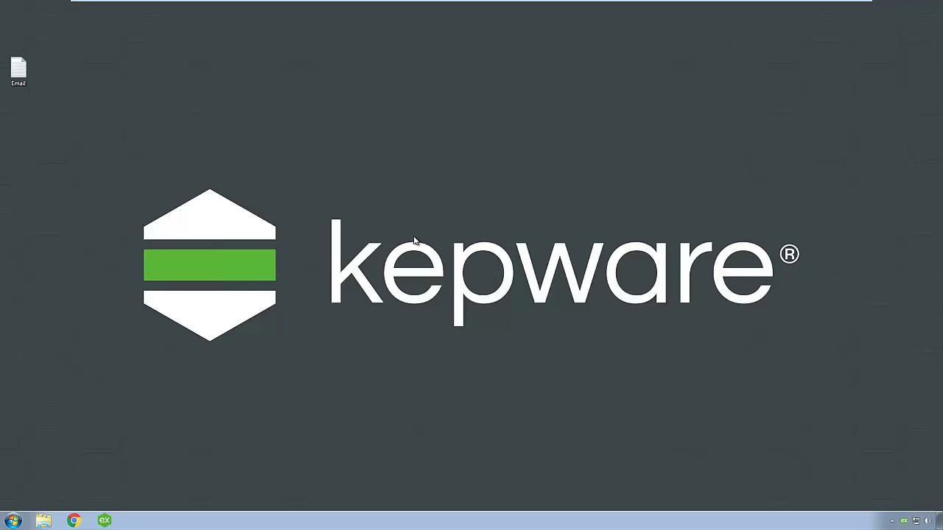
# Step: Open the license Email file, select the IoT Gateway license number, and close it
pyautogui.doubleClick(4, 68)
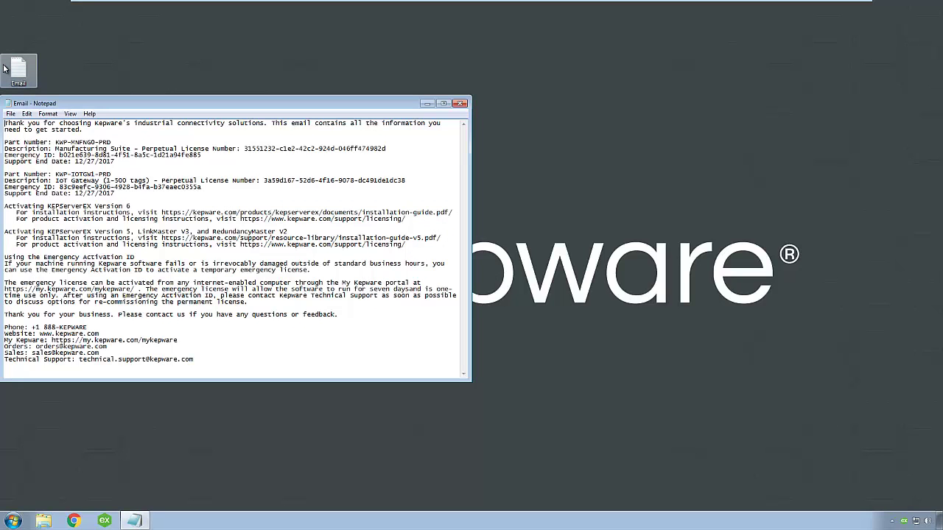
pyautogui.moveTo(246, 148); pyautogui.dragTo(263, 179)
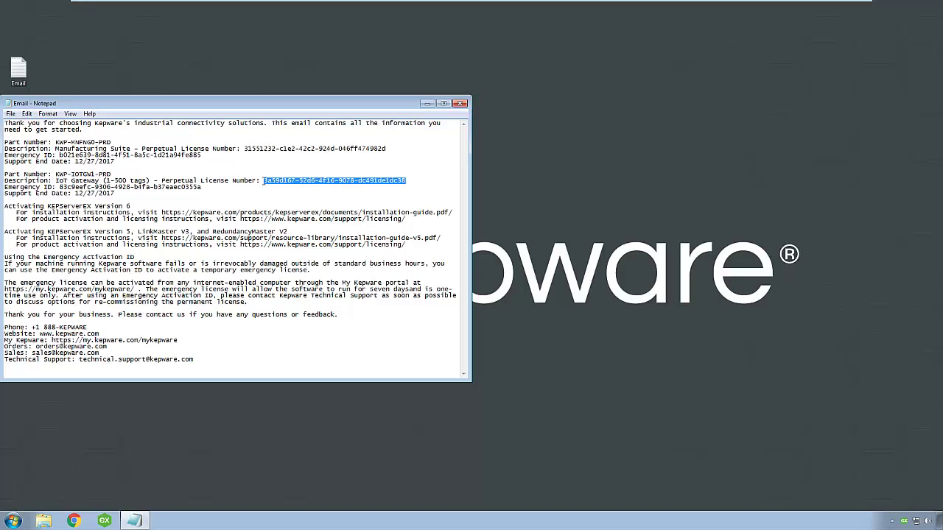
pyautogui.click(461, 104)
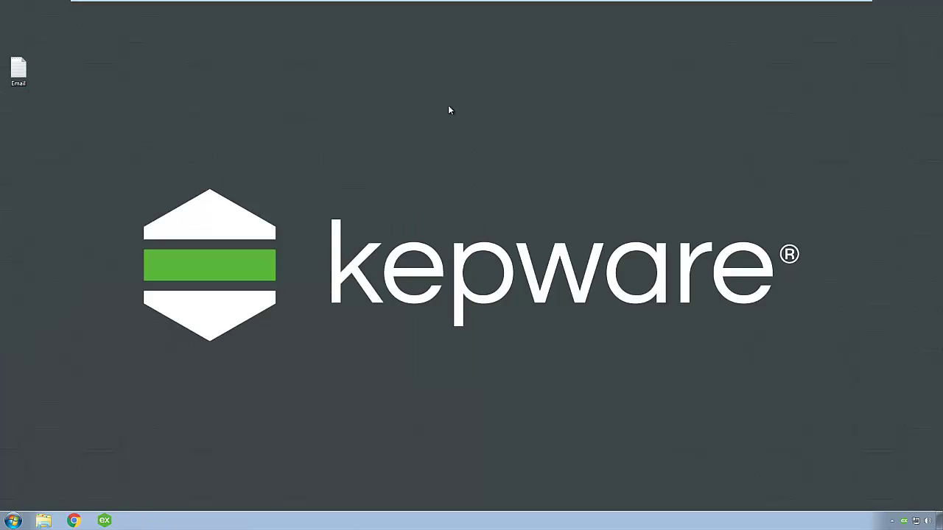
# Step: Copy the desktop Email file onto the MemStick (E:) drive and close Explorer
pyautogui.click(47, 521)
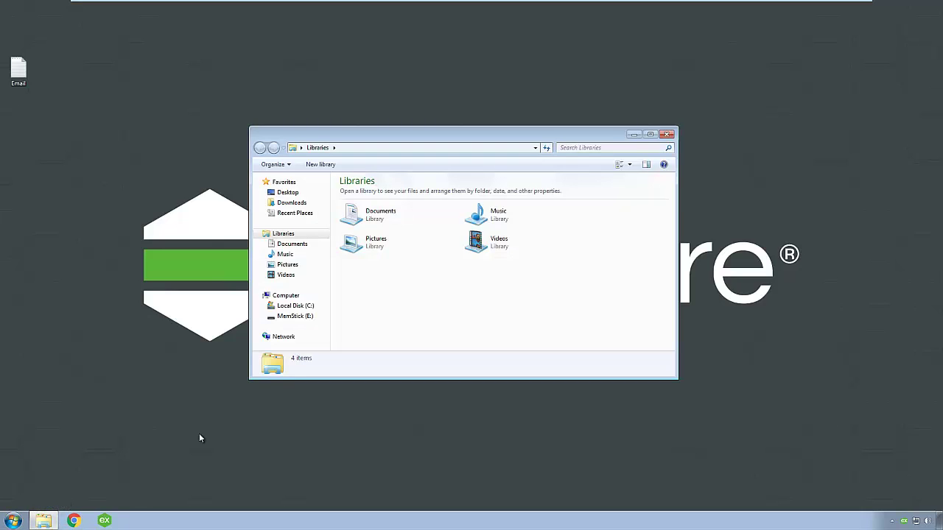
pyautogui.click(291, 317)
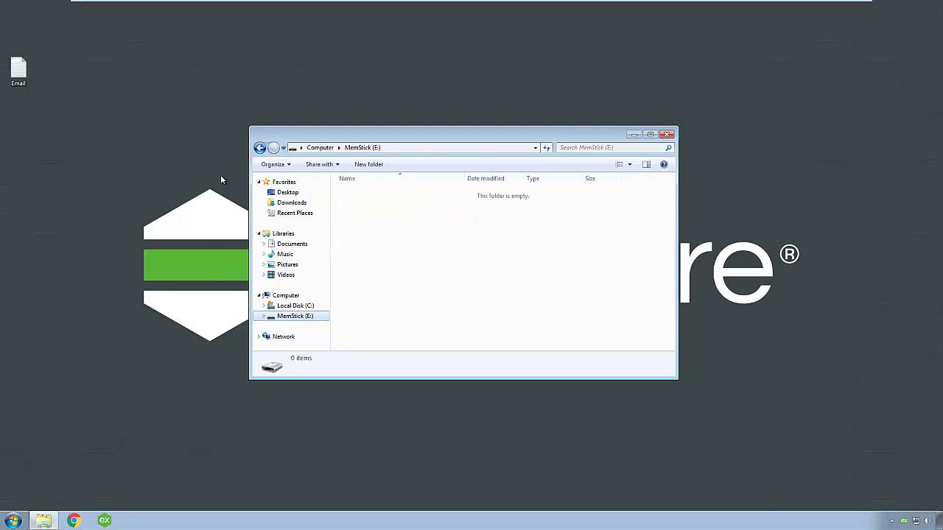
pyautogui.moveTo(18, 70); pyautogui.dragTo(402, 236)
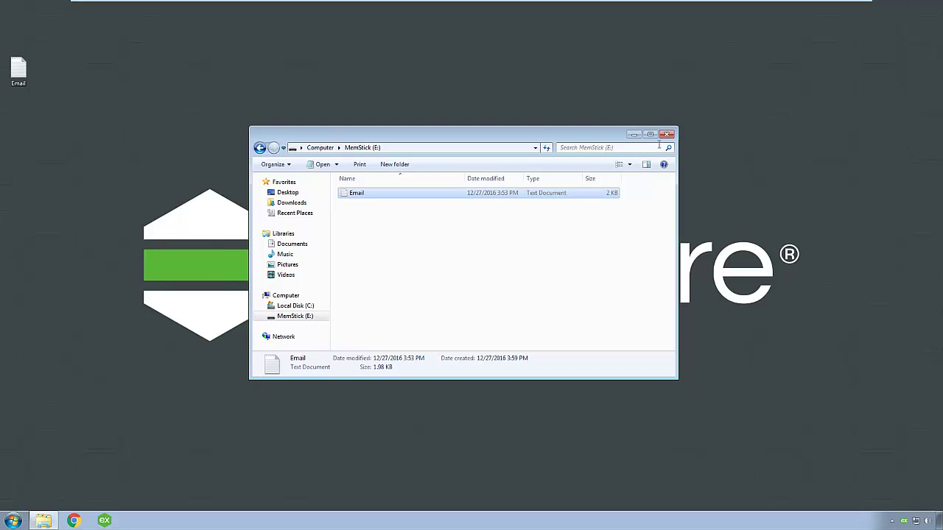
pyautogui.click(668, 135)
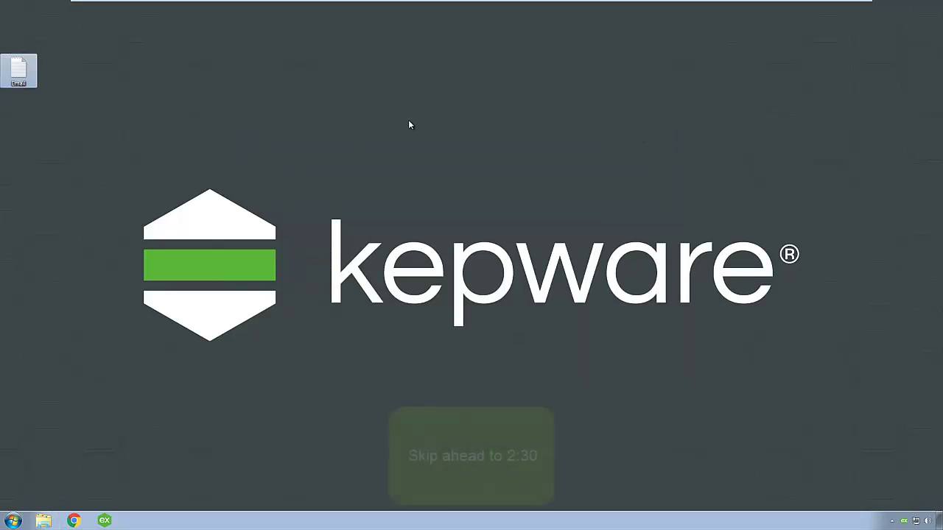
# Step: Reopen the Email in Notepad and browse the Start menu's Kepware > KEPServerEX 6 > License folder
pyautogui.doubleClick(19, 74)
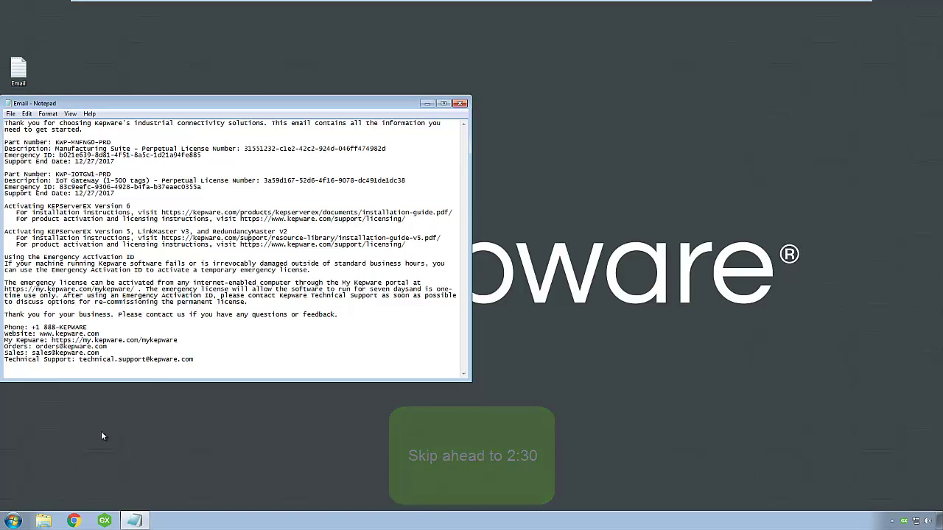
pyautogui.click(14, 522)
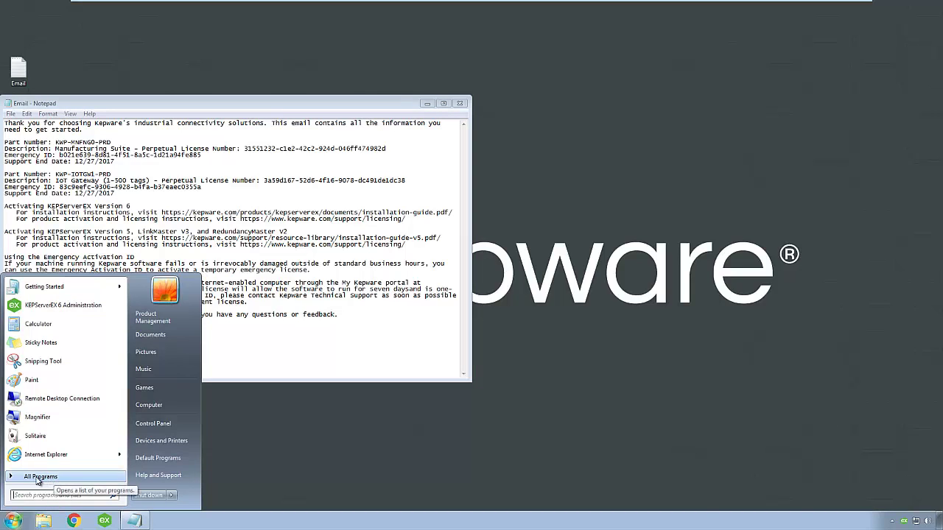
pyautogui.click(45, 478)
pyautogui.click(33, 395)
pyautogui.click(44, 405)
pyautogui.click(45, 451)
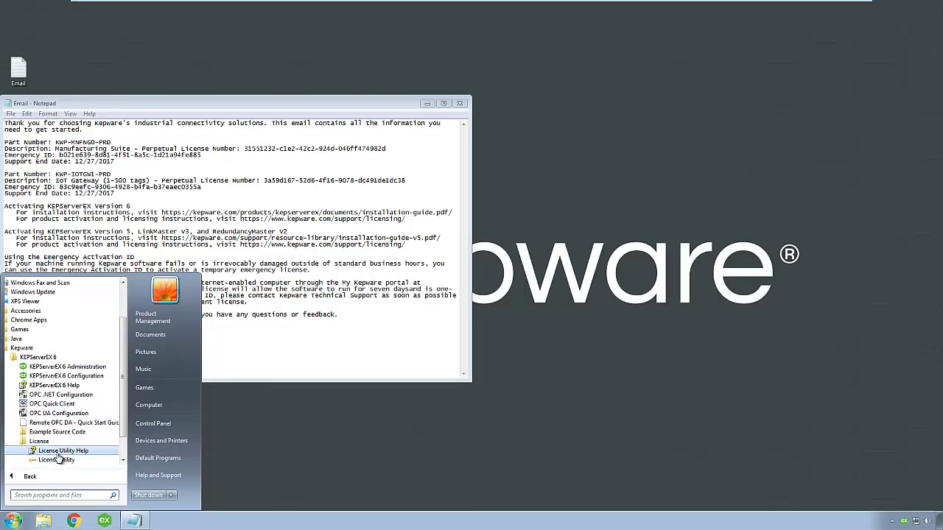
pyautogui.click(245, 447)
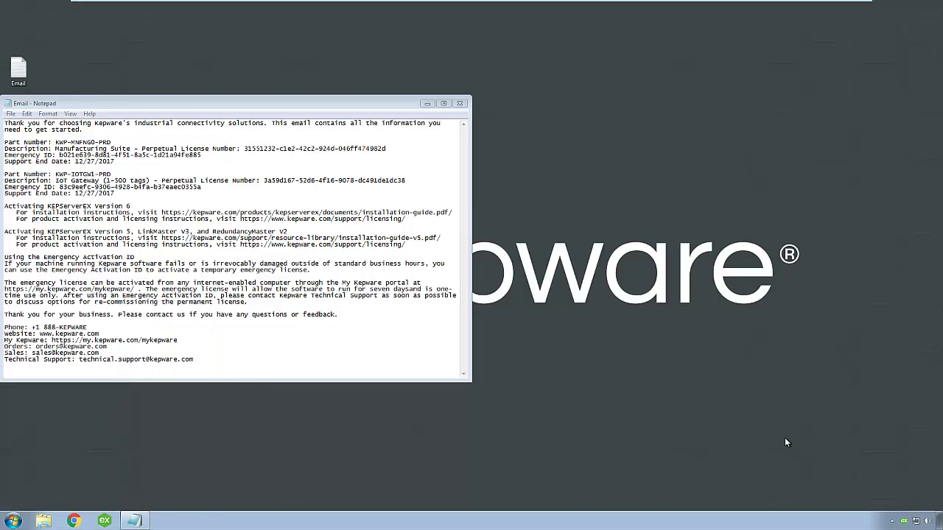
pyautogui.rightClick(904, 521)
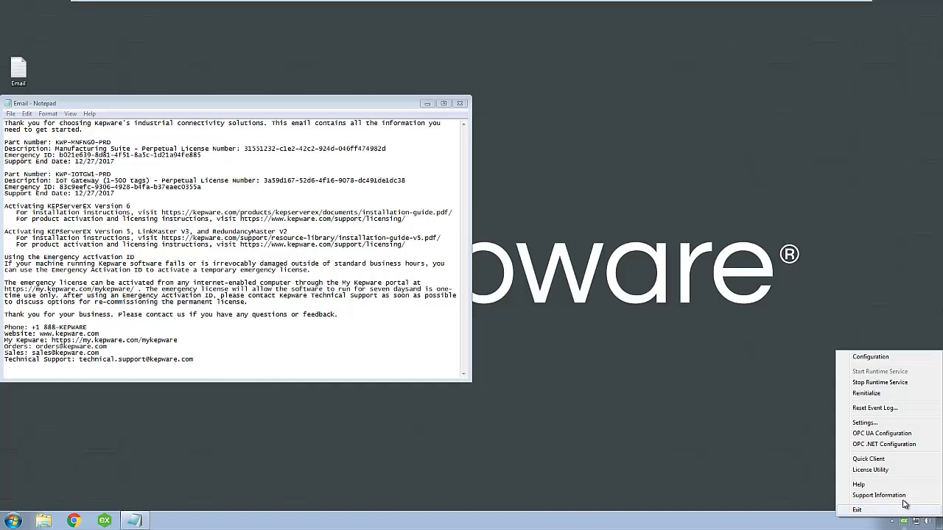
# Step: Launch the License Utility, enable 'Perform licensing operations online', and start activating licenses
pyautogui.click(893, 474)
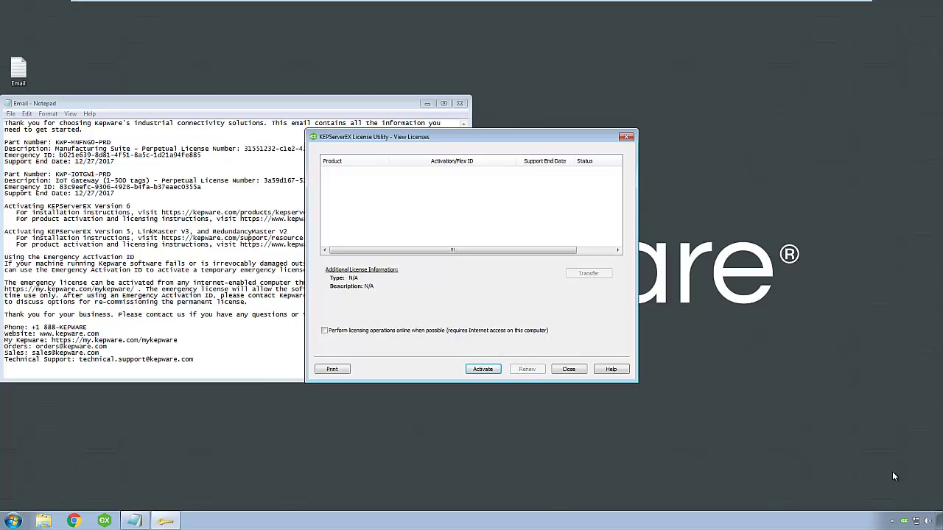
pyautogui.click(324, 330)
pyautogui.click(484, 370)
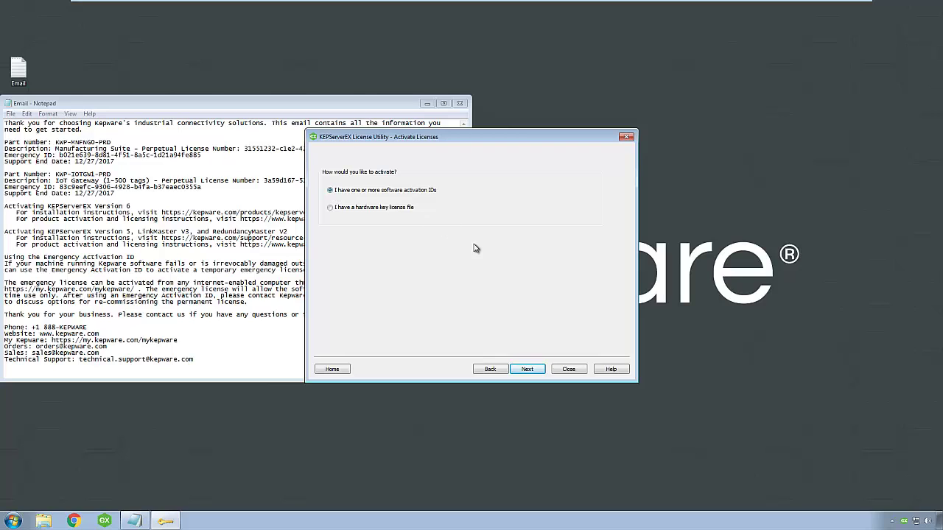
# Step: Paste the Manufacturing Suite and IoT Gateway license numbers from the email as activation IDs
pyautogui.click(529, 369)
pyautogui.click(272, 180)
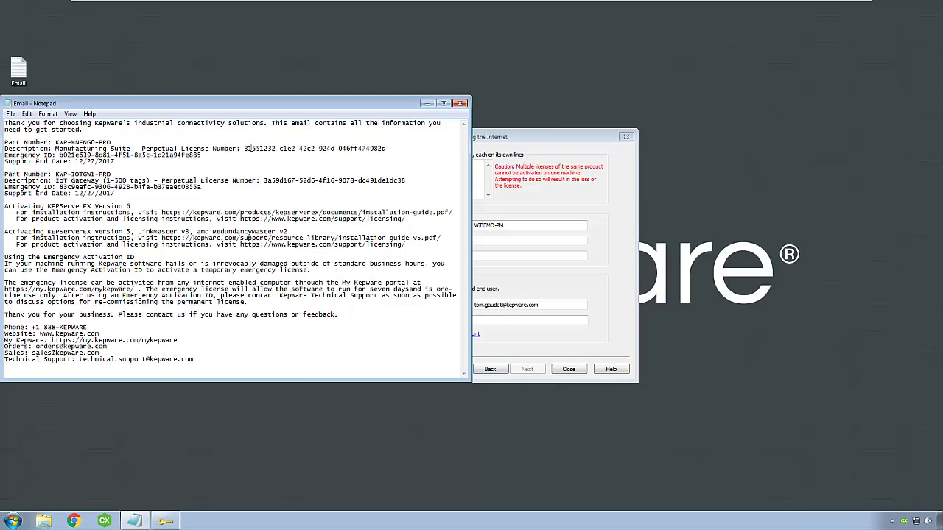
pyautogui.moveTo(245, 148); pyautogui.dragTo(393, 149)
pyautogui.hotkey('ctrl', 'c')
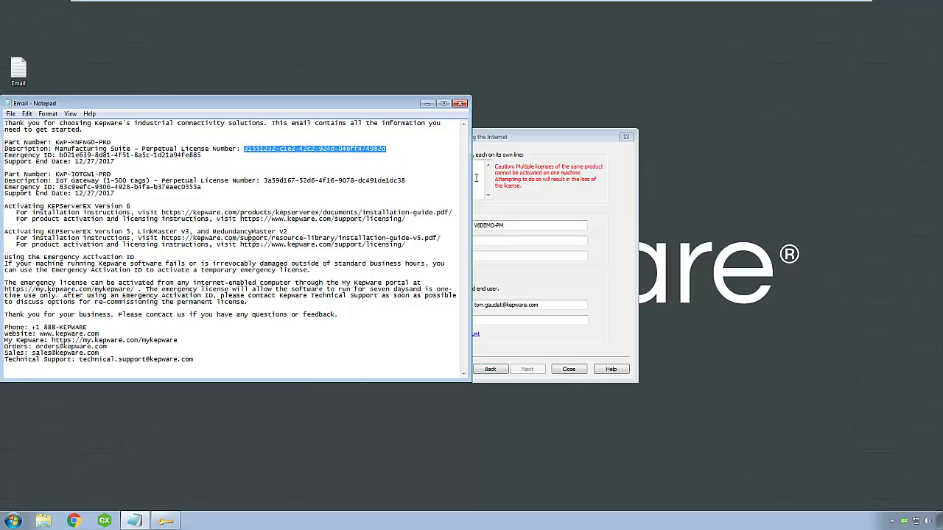
pyautogui.click(476, 177)
pyautogui.hotkey('ctrl', 'v')
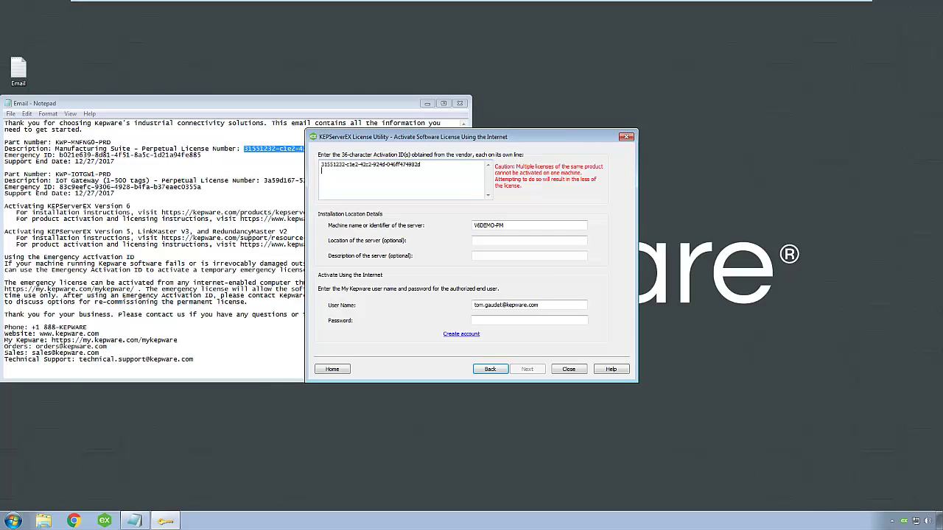
pyautogui.moveTo(264, 180); pyautogui.dragTo(410, 180)
pyautogui.hotkey('ctrl', 'c')
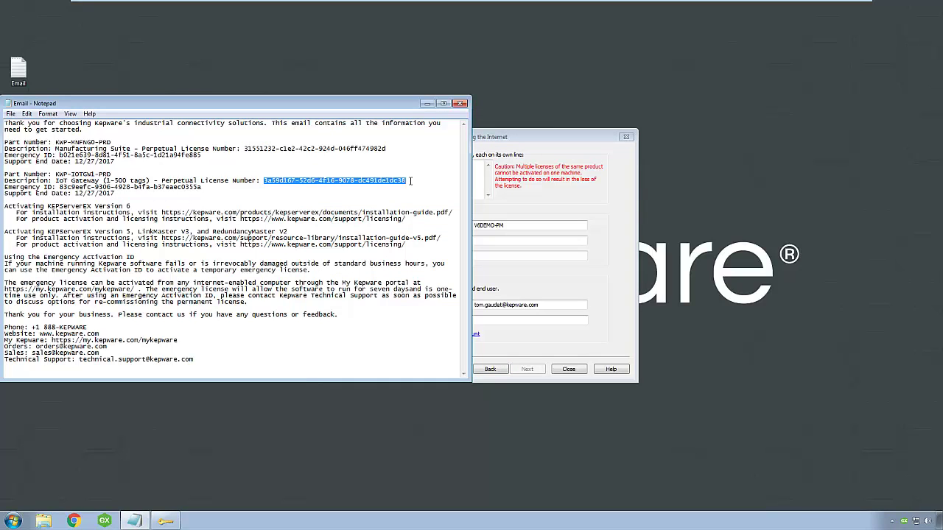
pyautogui.click(483, 193)
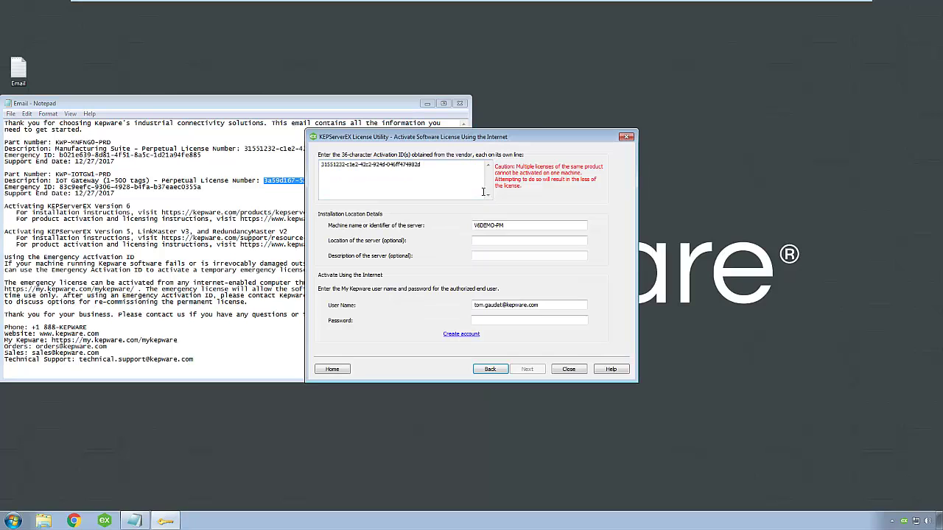
pyautogui.hotkey('ctrl', 'v')
# Step: Add '1' to the machine name, enter the My Kepware account password, and submit the online activation
pyautogui.click(514, 227)
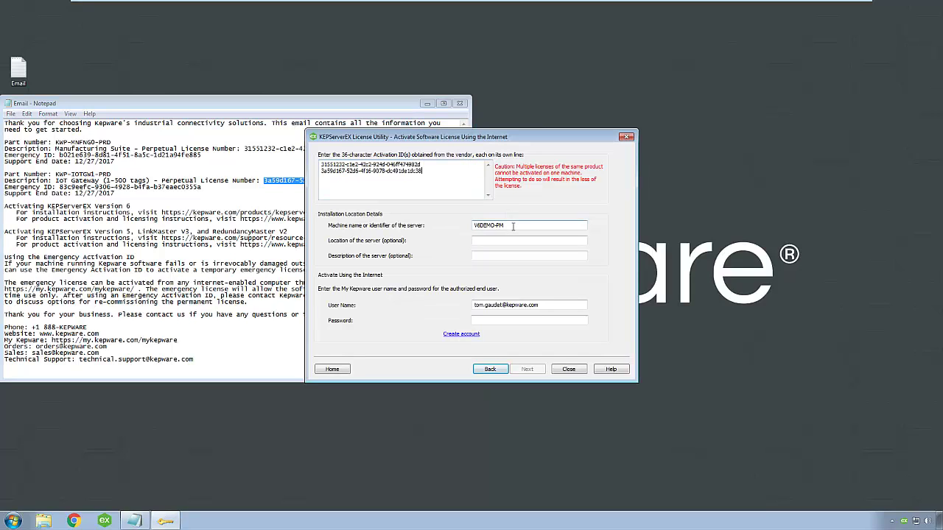
pyautogui.write('1')
pyautogui.click(516, 236)
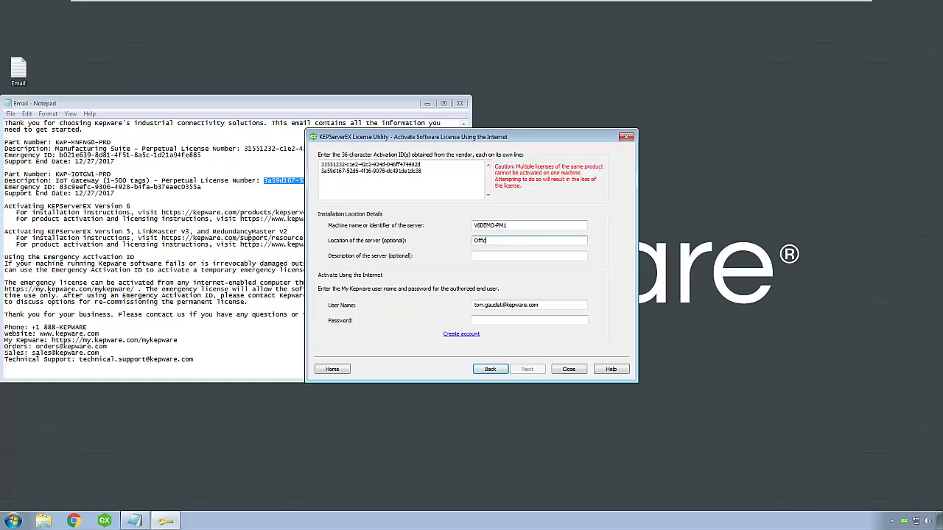
pyautogui.click(515, 256)
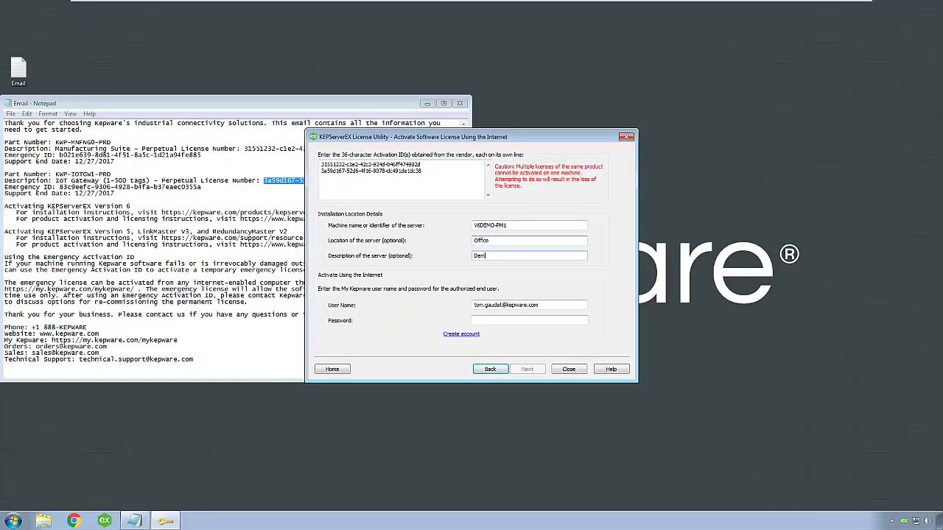
pyautogui.press('Tab')
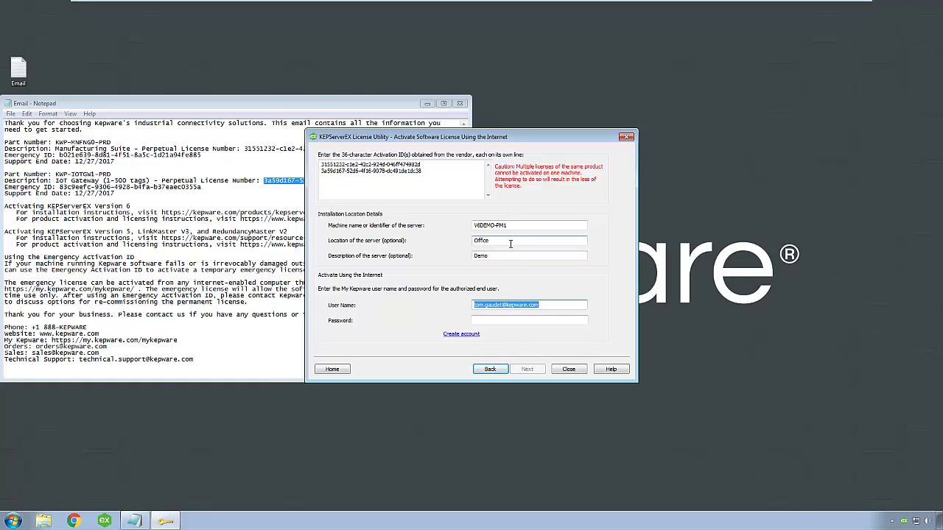
pyautogui.click(541, 320)
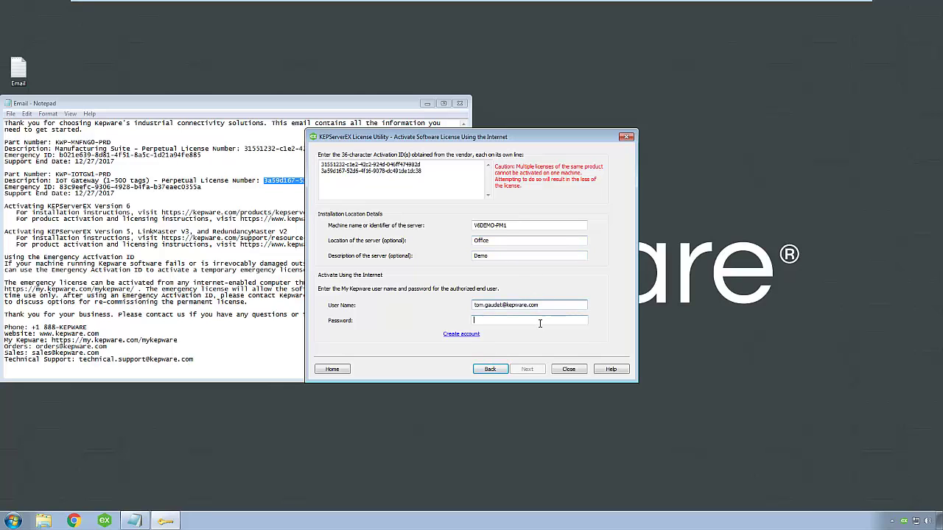
pyautogui.write('*******')
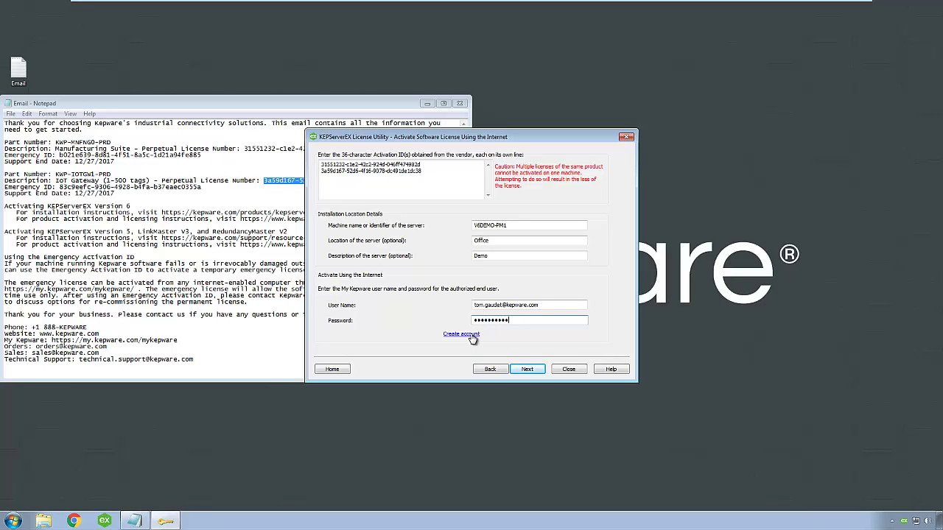
pyautogui.click(528, 370)
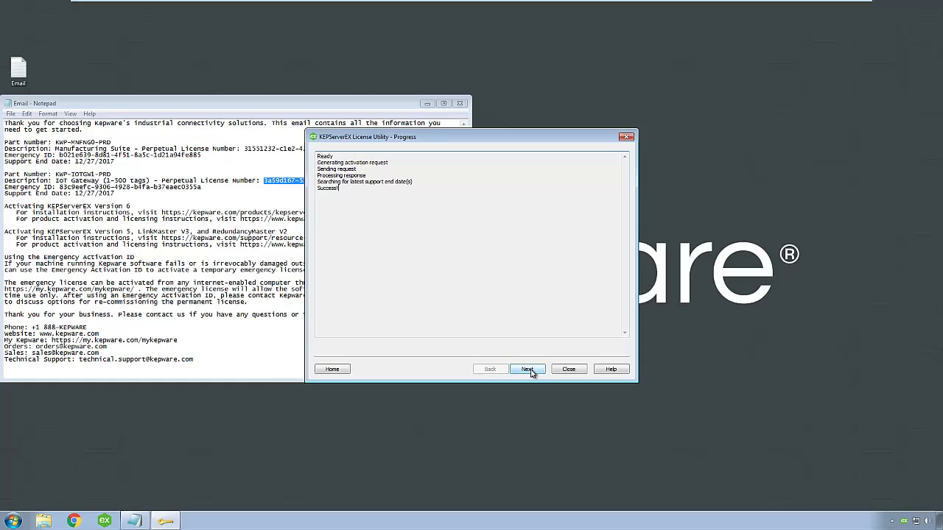
# Step: Proceed to the activated licenses list and open Manufacturing Suite to see its included products
pyautogui.click(529, 370)
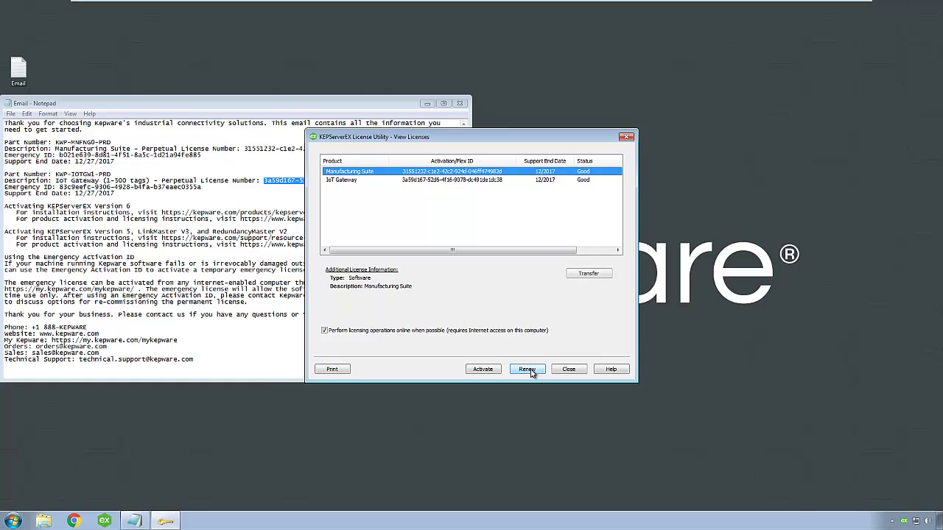
pyautogui.doubleClick(470, 171)
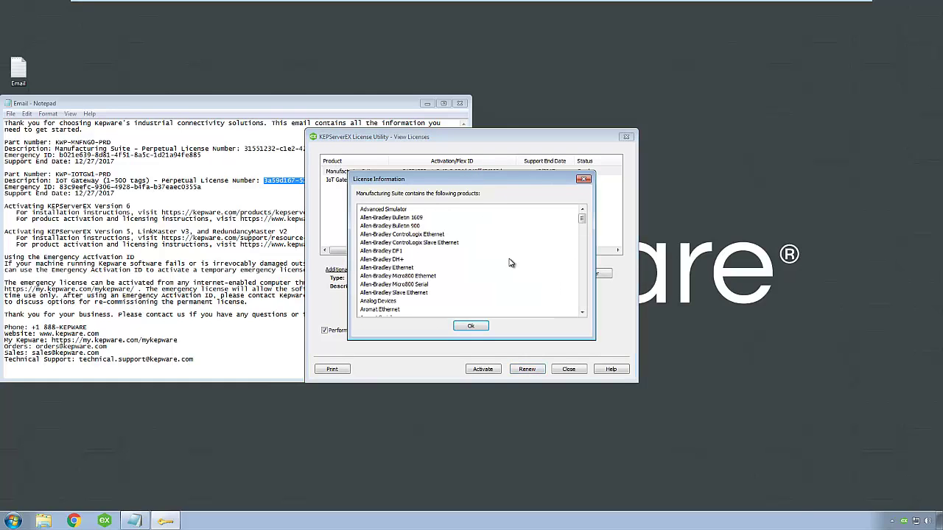
pyautogui.moveTo(584, 219); pyautogui.dragTo(584, 213)
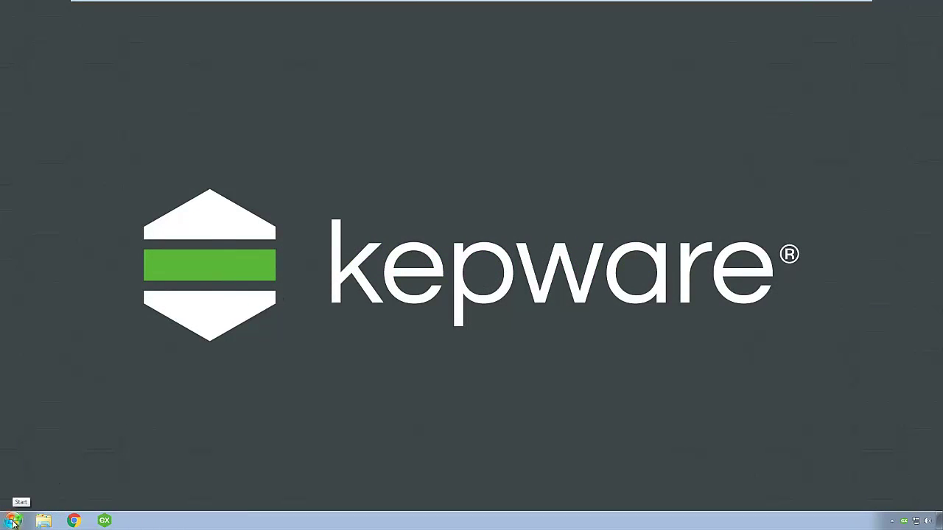
# Step: Browse the Start menu's Kepware > KEPServerEX 6 > License folder
pyautogui.click(13, 523)
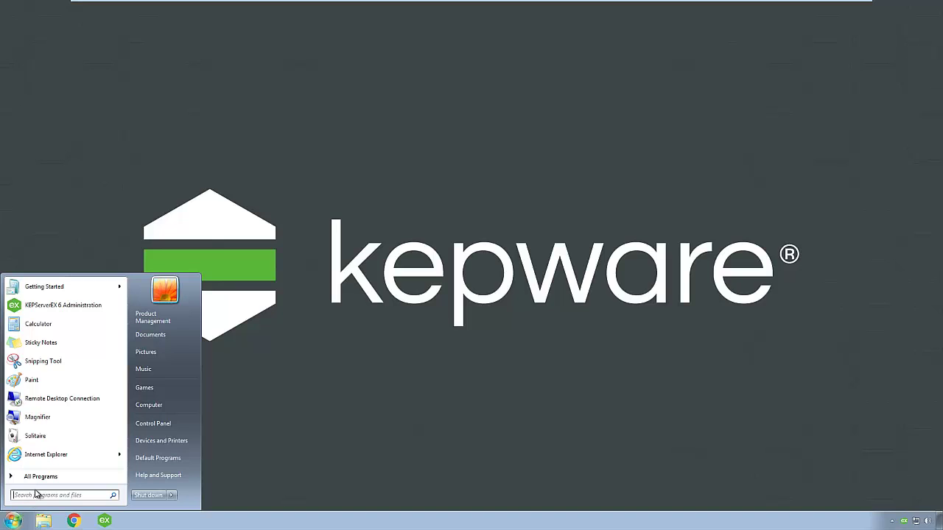
pyautogui.click(38, 479)
pyautogui.click(29, 395)
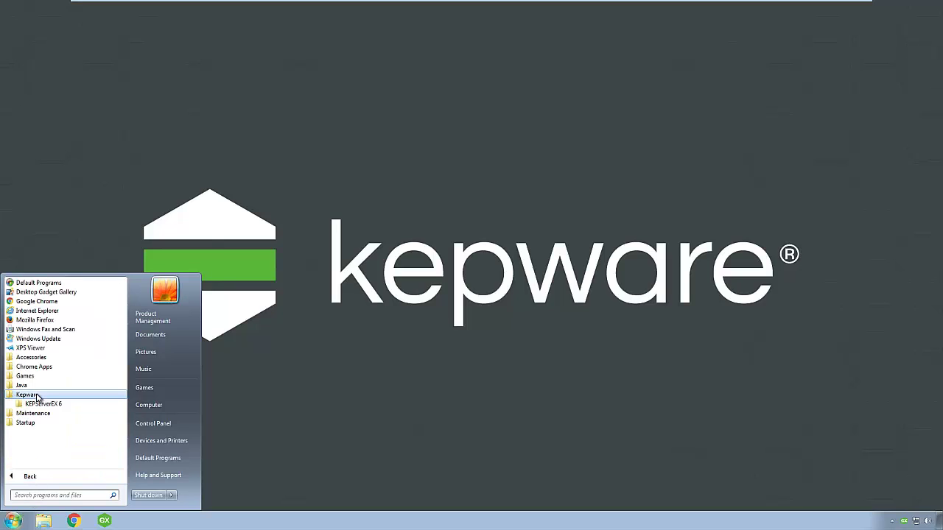
pyautogui.click(37, 405)
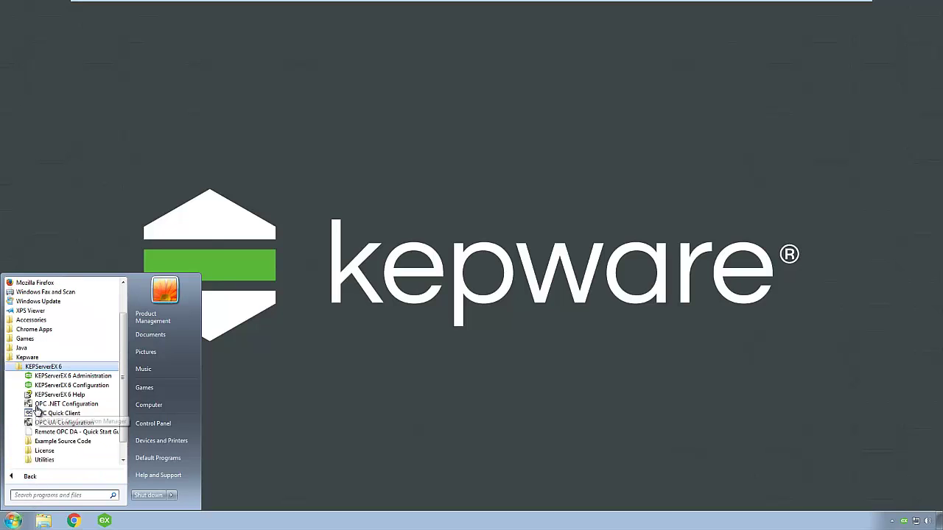
pyautogui.click(49, 451)
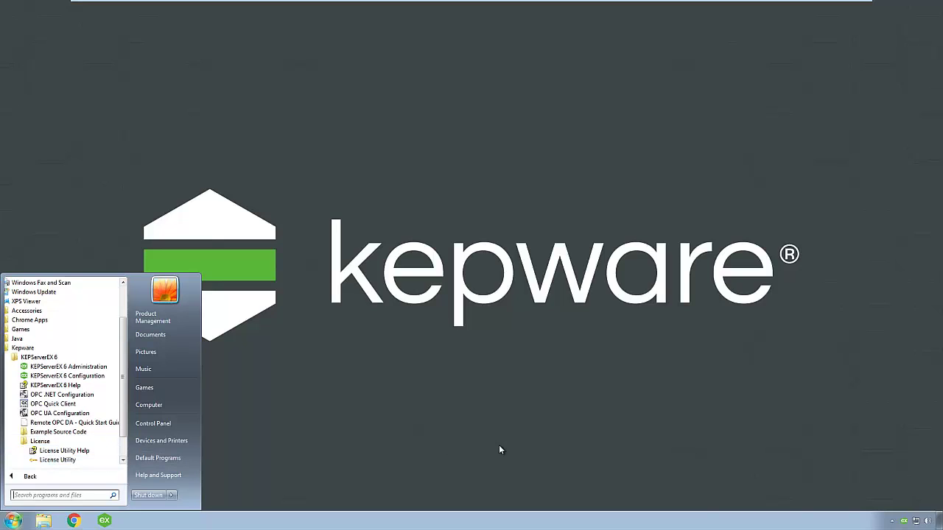
# Step: Relaunch the License Utility from the tray, start Activate, and continue with software activation IDs
pyautogui.rightClick(903, 520)
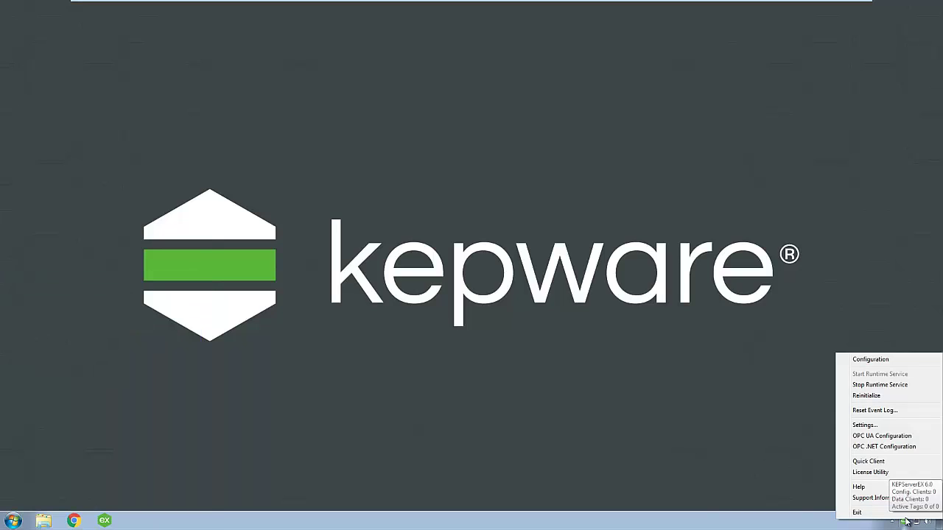
pyautogui.click(886, 475)
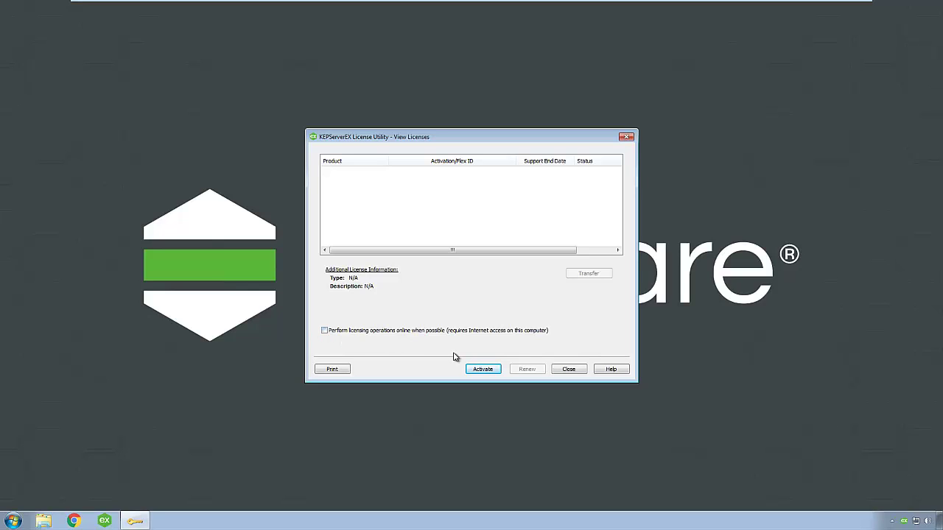
pyautogui.click(483, 369)
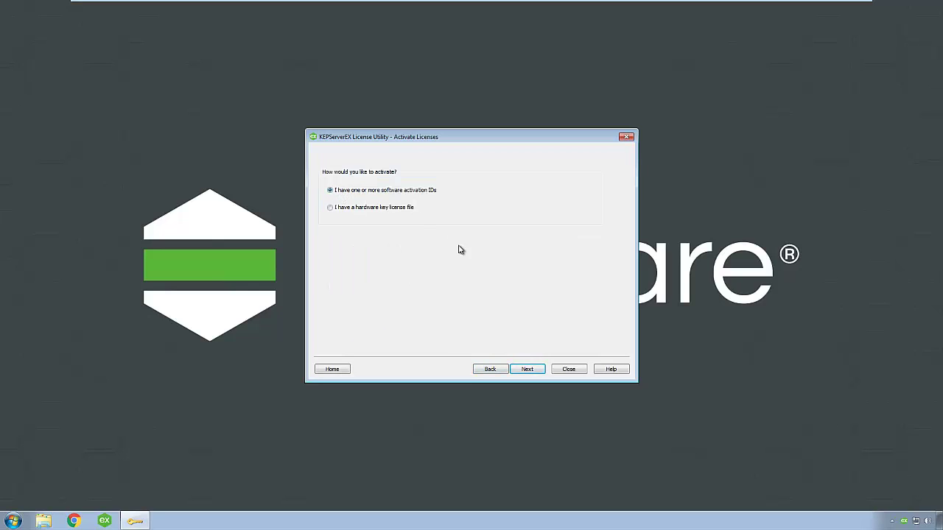
pyautogui.click(527, 370)
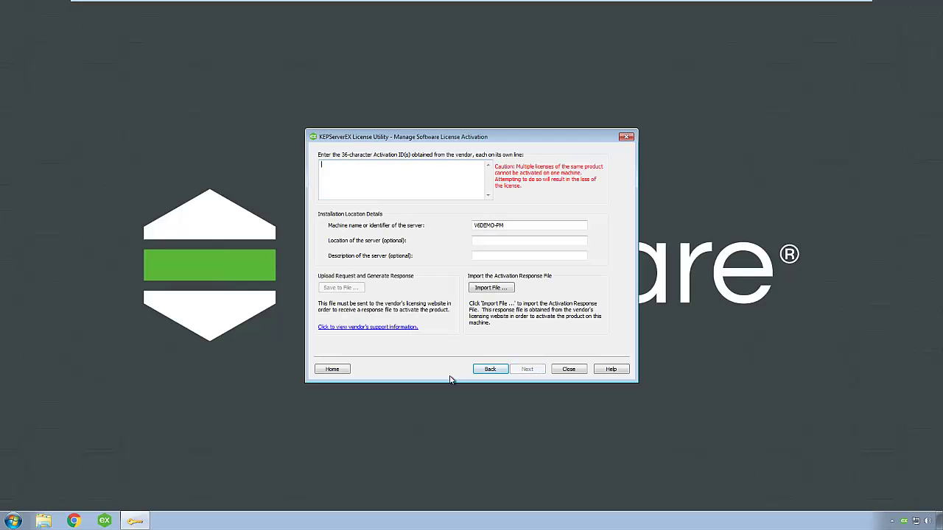
# Step: Open the Email file from the MemStick (E:) drive in Notepad
pyautogui.click(43, 519)
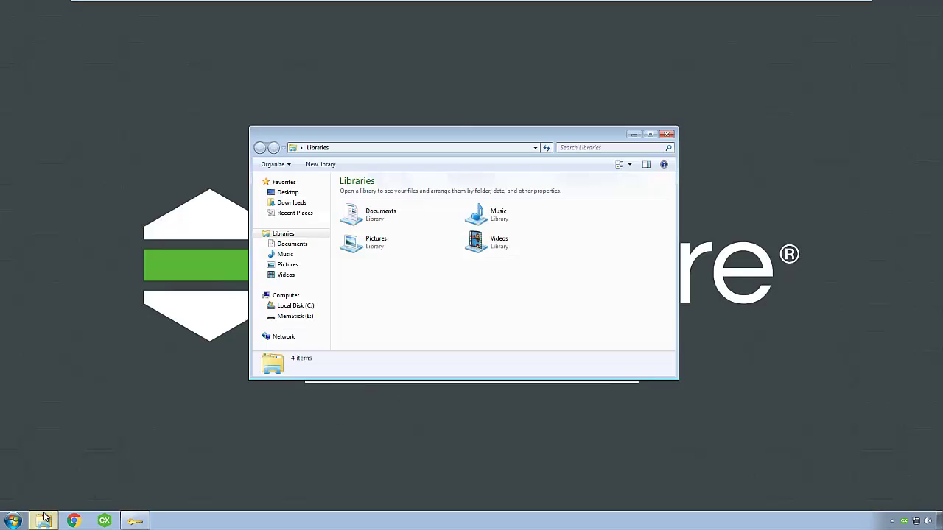
pyautogui.click(284, 316)
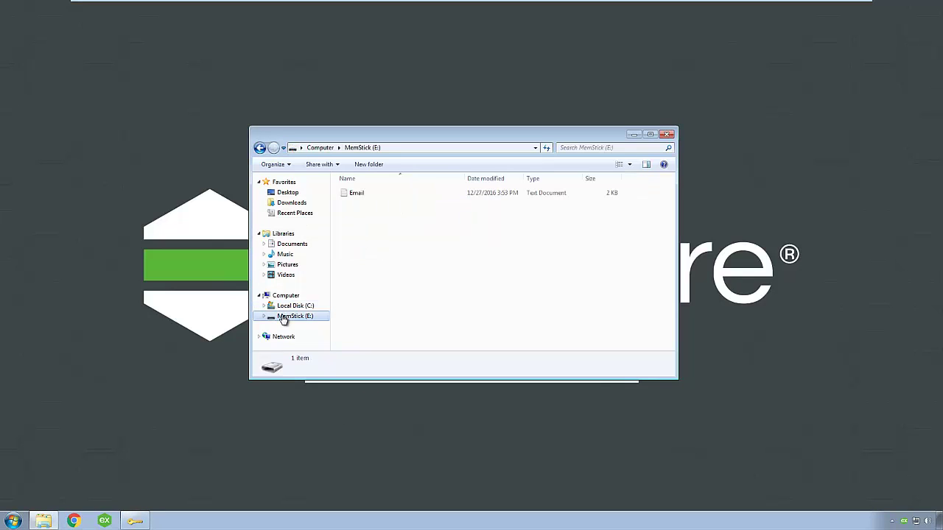
pyautogui.doubleClick(368, 195)
pyautogui.click(633, 135)
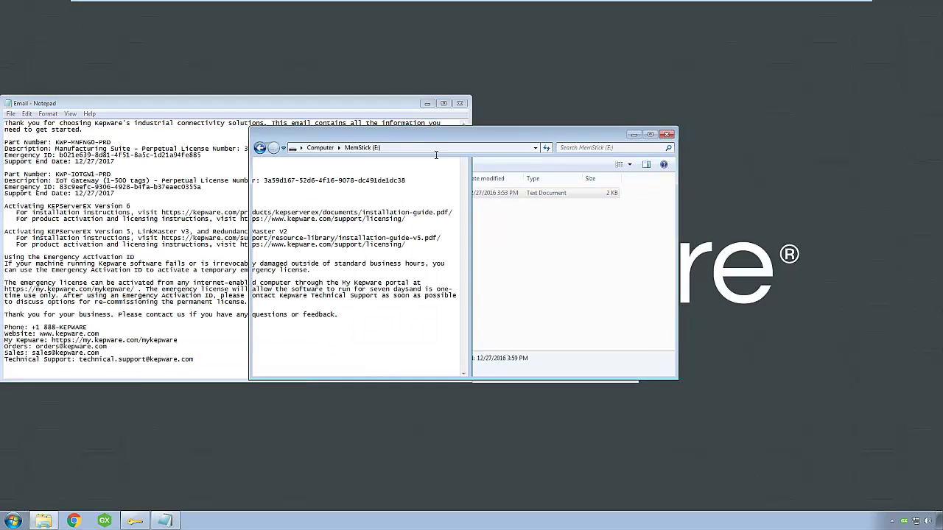
# Step: Copy the Manufacturing Suite and IoT Gateway license numbers into the Activation ID list, then edit the machine name
pyautogui.moveTo(243, 148); pyautogui.dragTo(389, 150)
pyautogui.hotkey('ctrl', 'c')
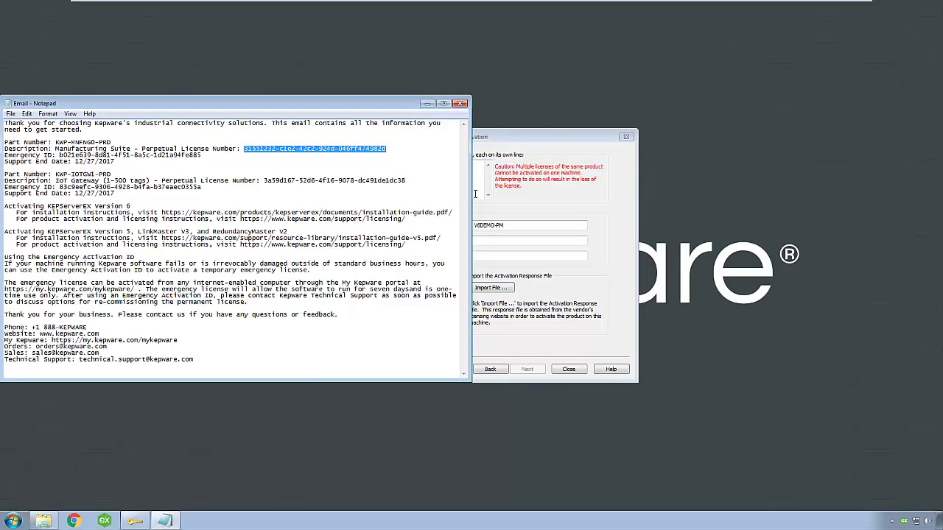
pyautogui.click(475, 185)
pyautogui.hotkey('ctrl', 'v')
pyautogui.click(281, 187)
pyautogui.moveTo(264, 180); pyautogui.dragTo(408, 181)
pyautogui.click(476, 187)
pyautogui.hotkey('ctrl', 'v')
pyautogui.click(510, 226)
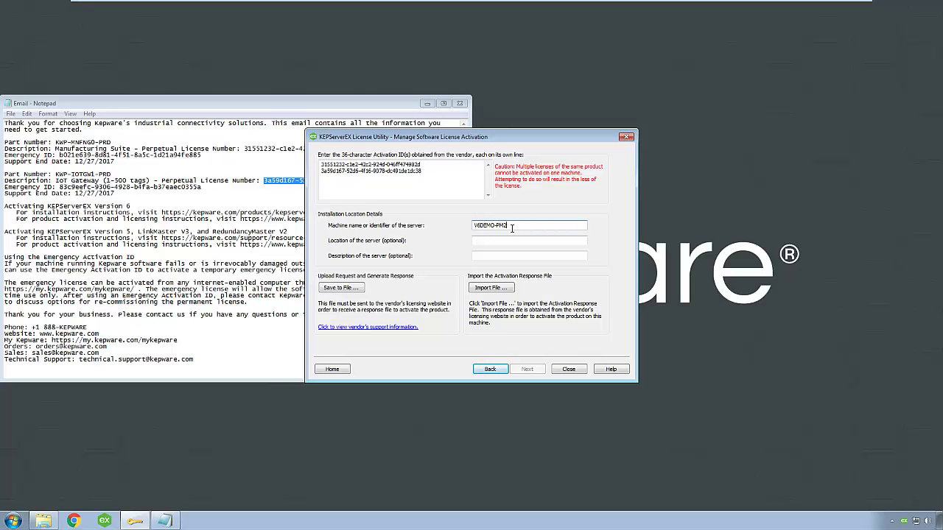
# Step: Enter server location Demo and description Office, then save activation_request to MemStick (E:)
pyautogui.click(509, 237)
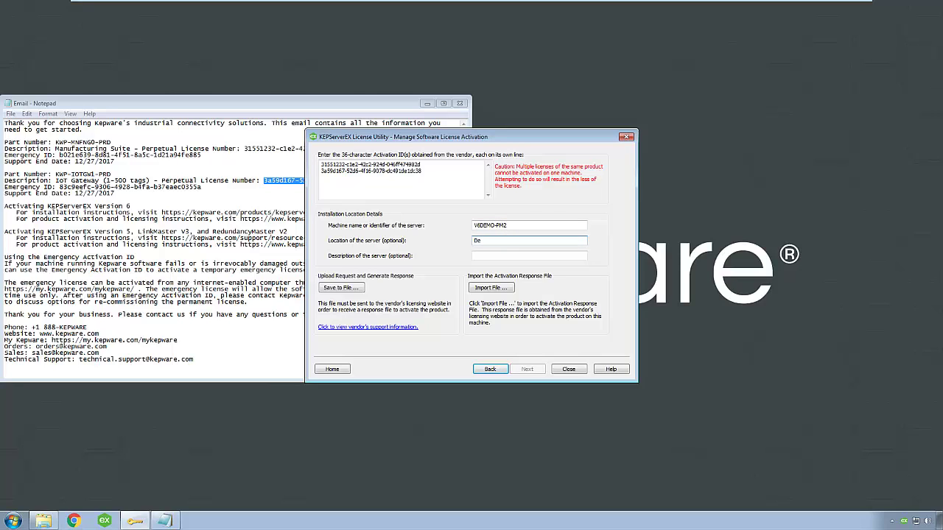
pyautogui.click(515, 255)
pyautogui.click(346, 288)
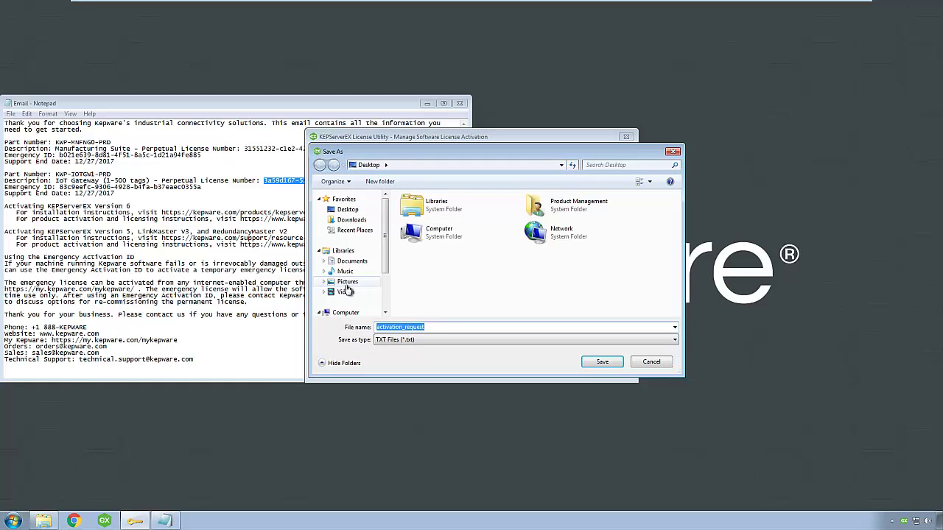
pyautogui.scroll(-2, 352, 301)
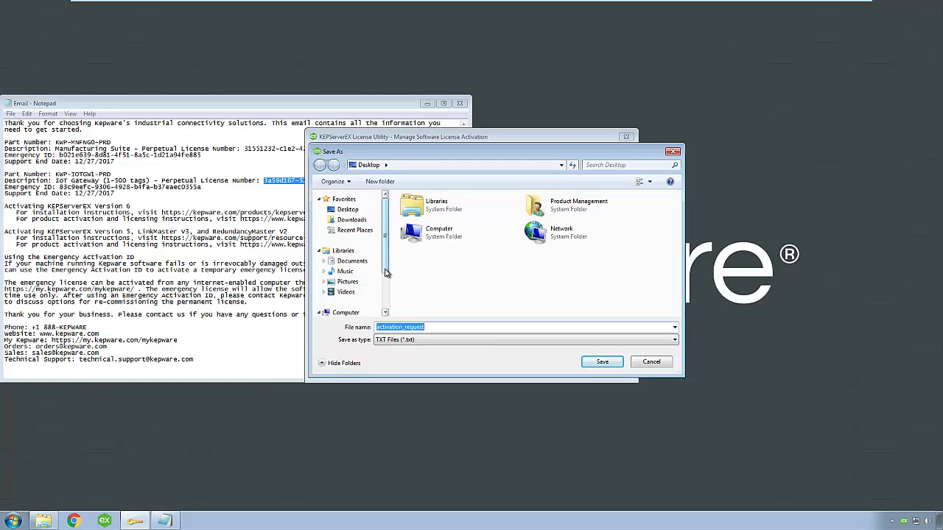
pyautogui.click(355, 297)
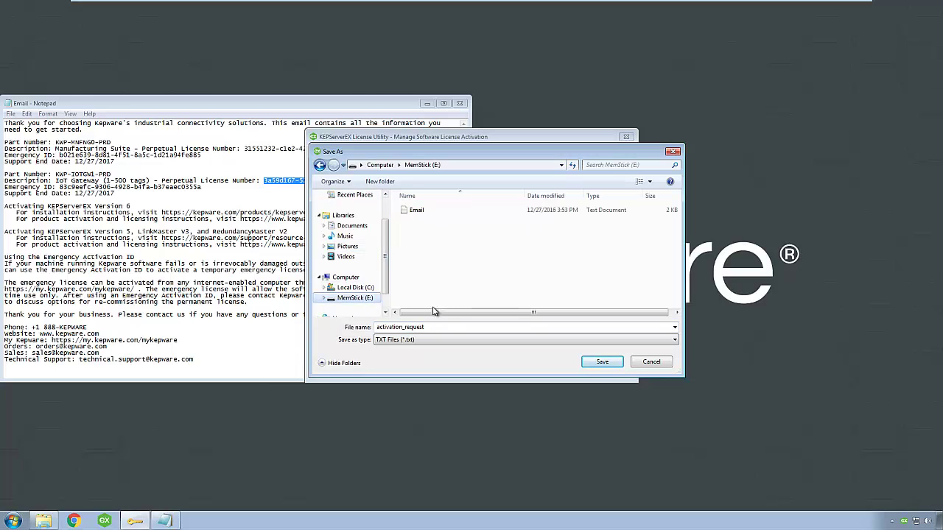
pyautogui.click(603, 364)
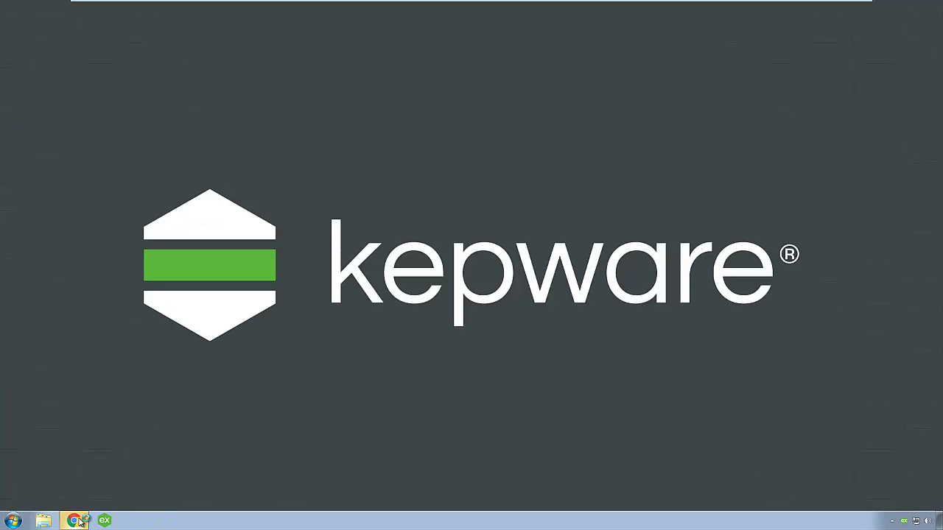
# Step: In Chrome, sign in to My Kepware with the account e-mail and password, then open Activate Product License
pyautogui.click(76, 521)
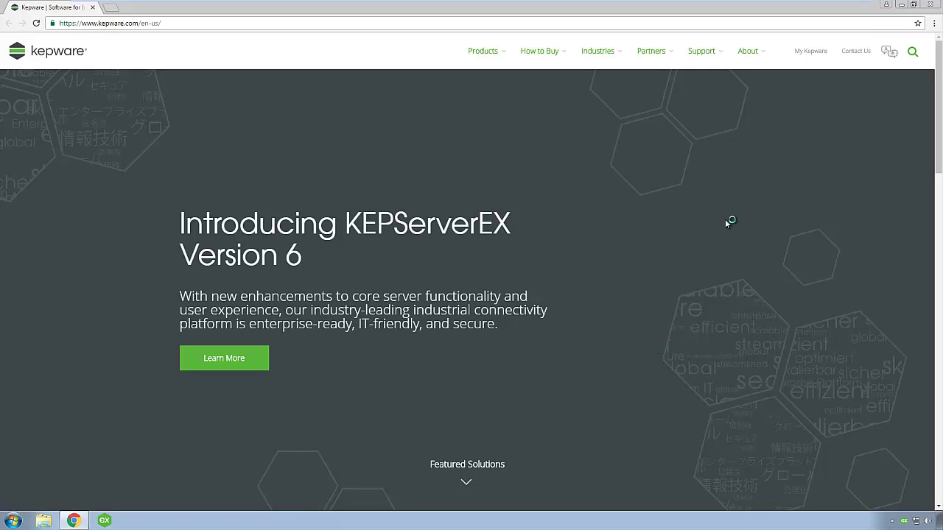
pyautogui.click(798, 55)
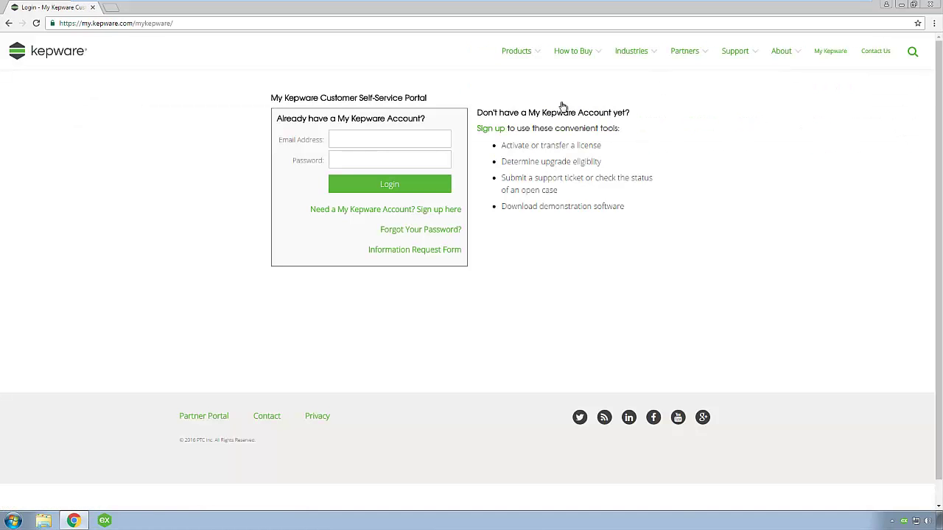
pyautogui.click(415, 143)
pyautogui.press('Tab')
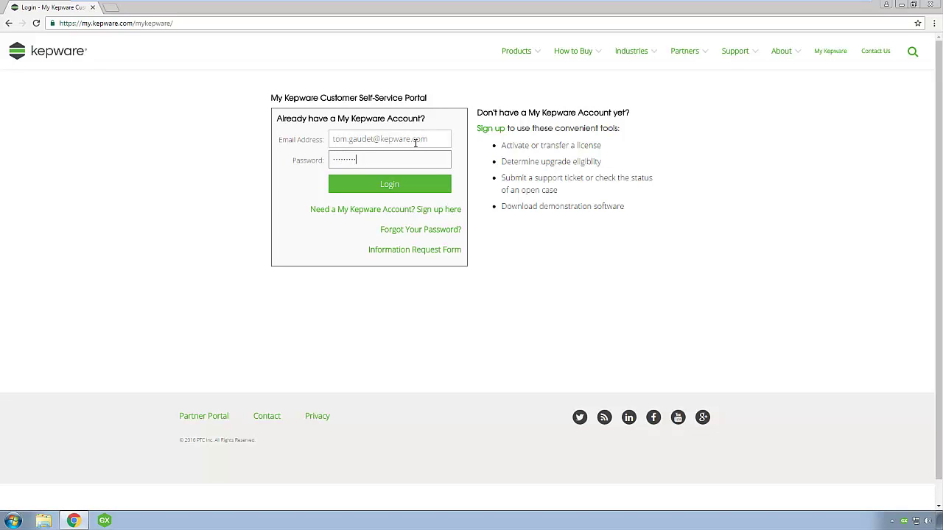
pyautogui.click(411, 186)
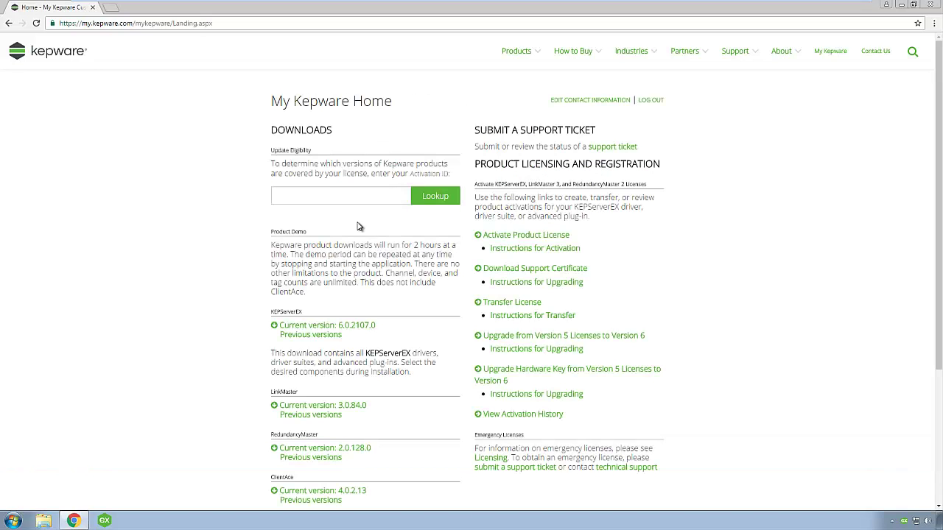
pyautogui.click(498, 237)
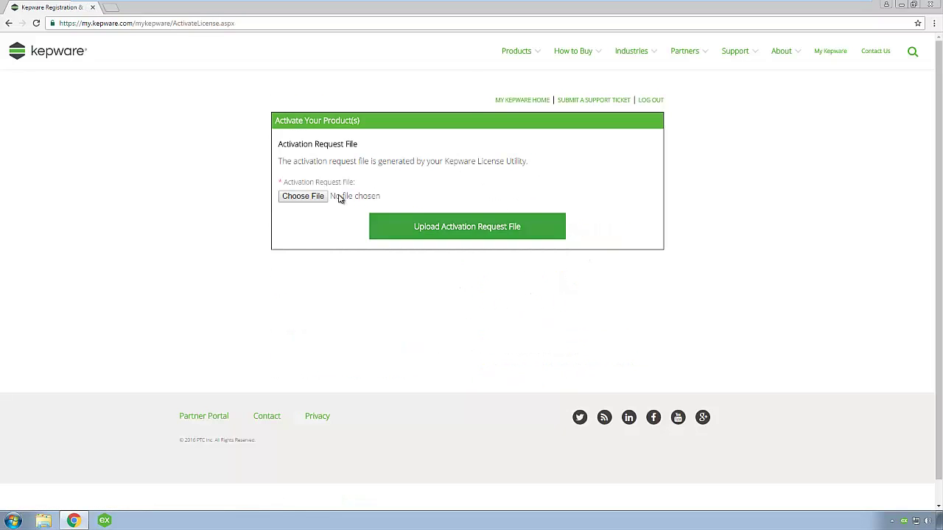
# Step: Upload activation_request from MemStick (E:) and tick 'I am the end user' to auto-fill the details
pyautogui.click(316, 196)
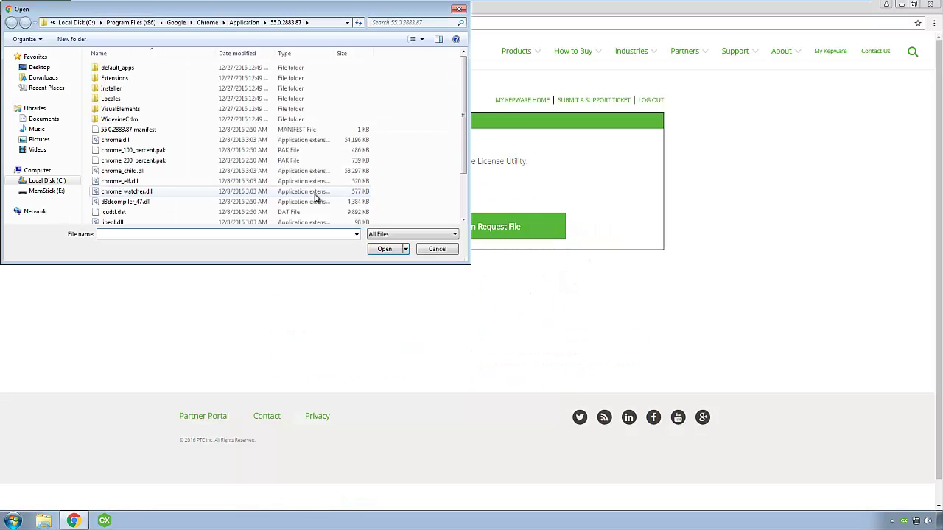
pyautogui.click(44, 190)
pyautogui.click(124, 68)
pyautogui.click(387, 249)
pyautogui.click(452, 231)
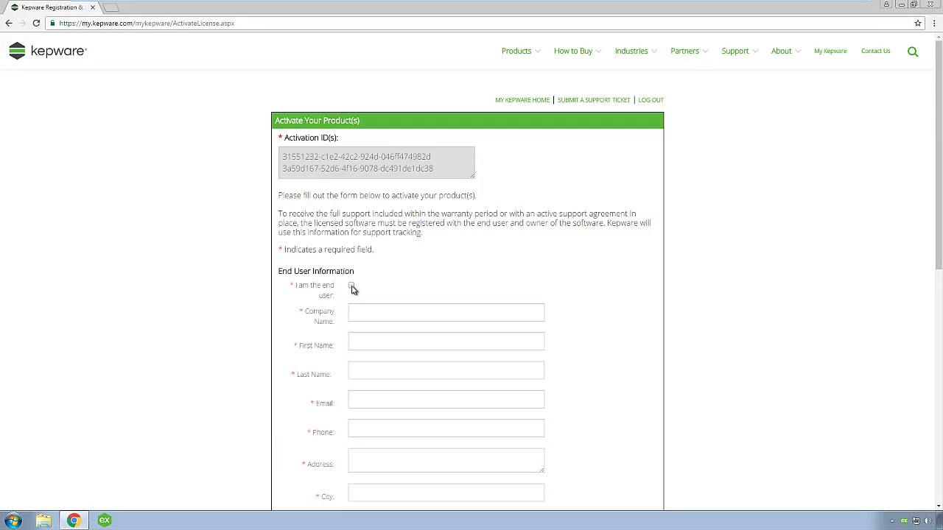
pyautogui.click(351, 287)
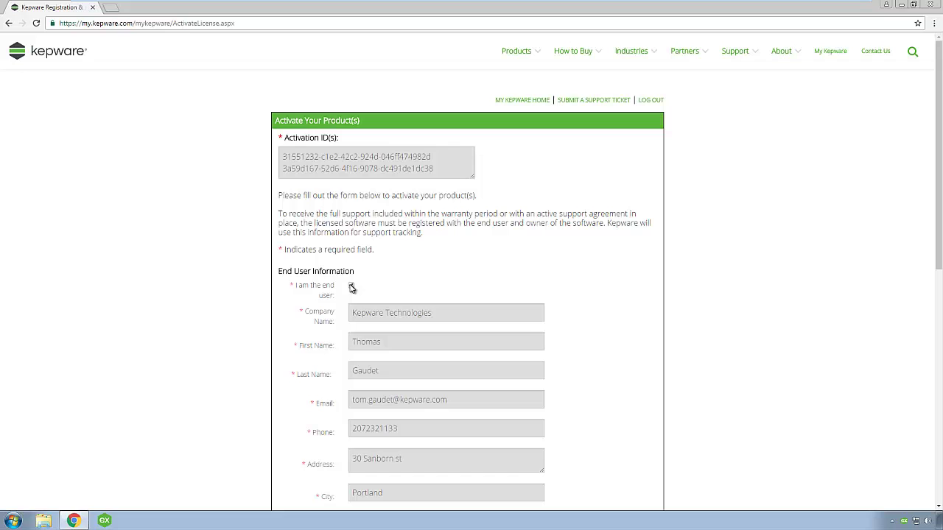
pyautogui.scroll(-5, 352, 287)
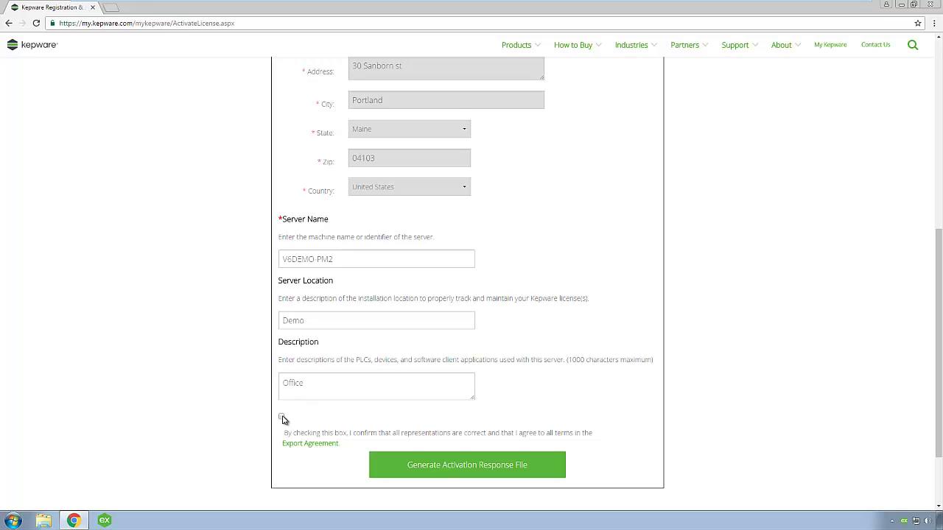
# Step: Accept the export agreement, then generate and download the activation response file response.txt
pyautogui.click(281, 417)
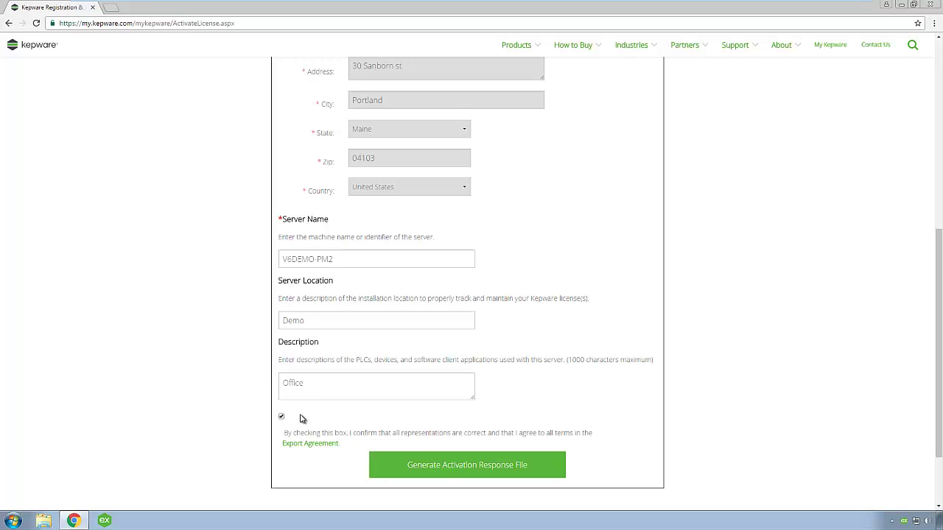
pyautogui.click(439, 468)
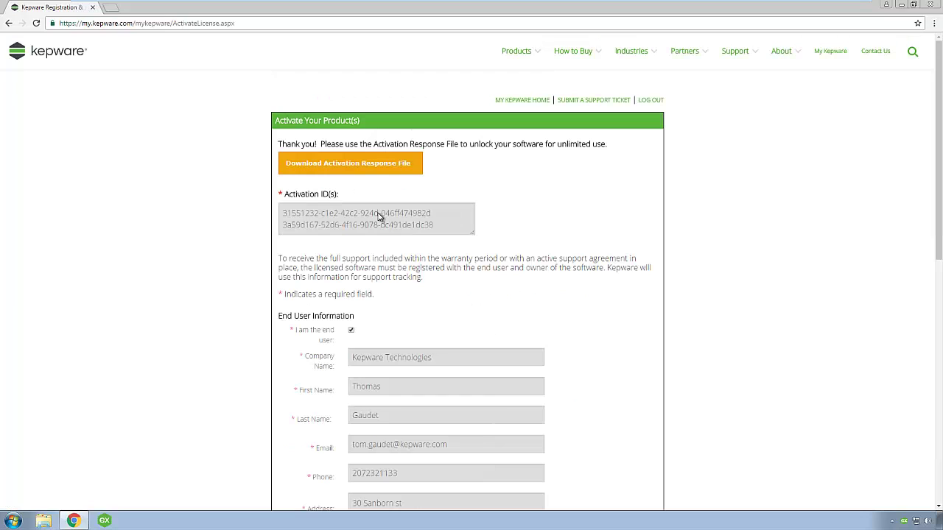
pyautogui.click(351, 168)
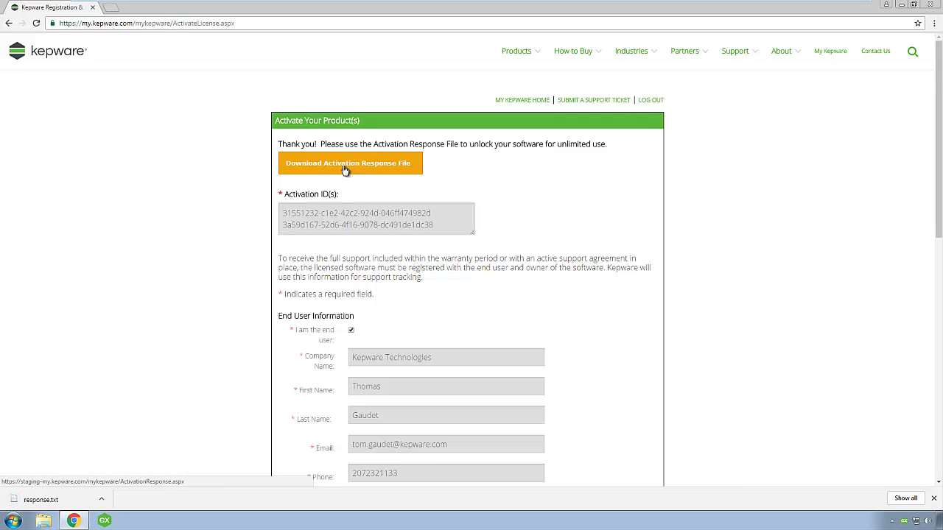
# Step: Copy response.txt from the Downloads folder onto the MemStick (E:) drive
pyautogui.click(44, 521)
pyautogui.click(295, 203)
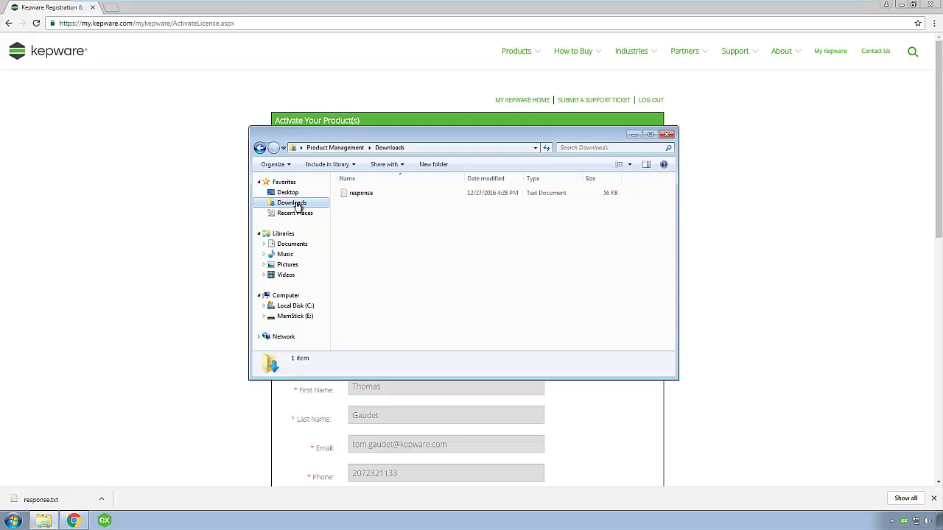
pyautogui.moveTo(350, 195); pyautogui.dragTo(301, 319)
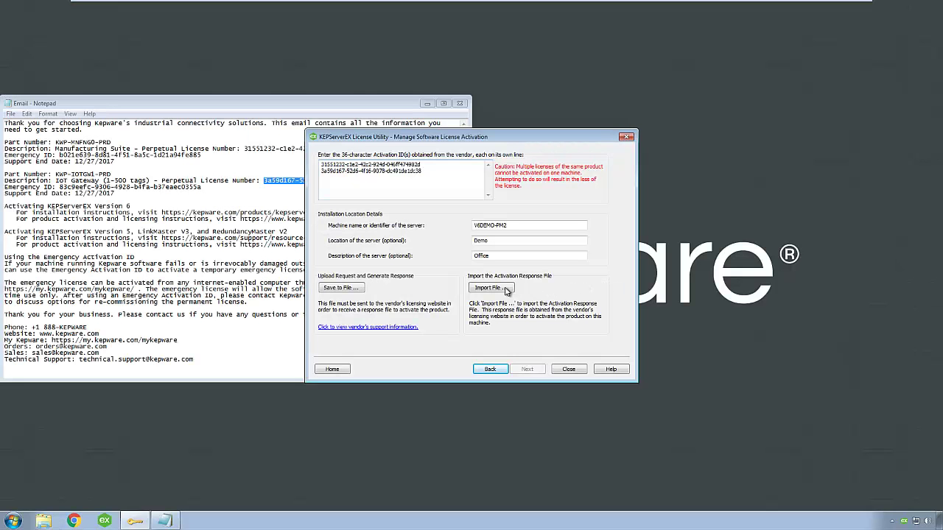
# Step: Import the response file from MemStick (E:) to complete offline activation
pyautogui.click(500, 289)
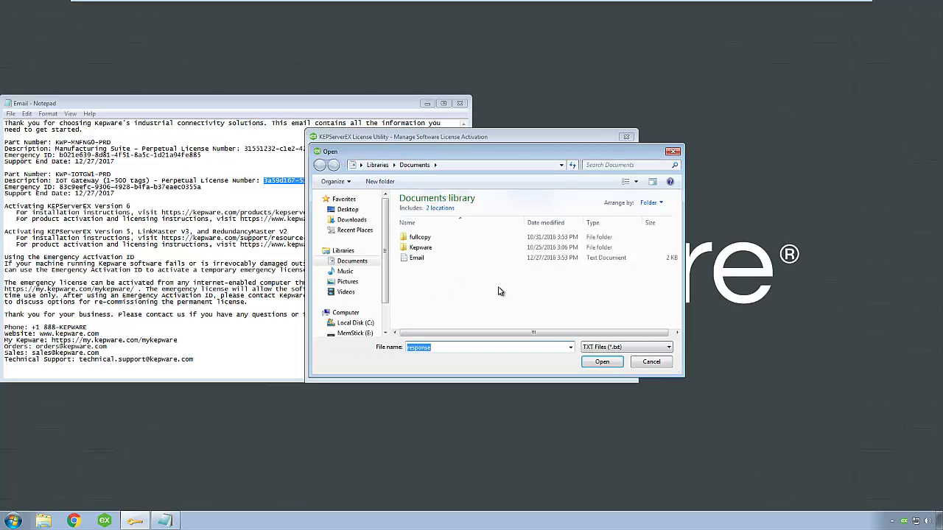
pyautogui.click(361, 333)
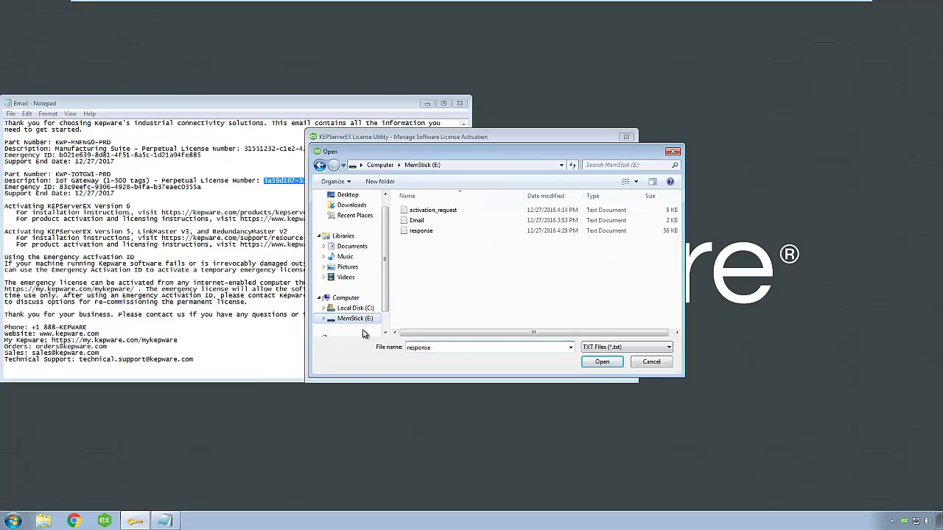
pyautogui.click(431, 231)
pyautogui.click(602, 362)
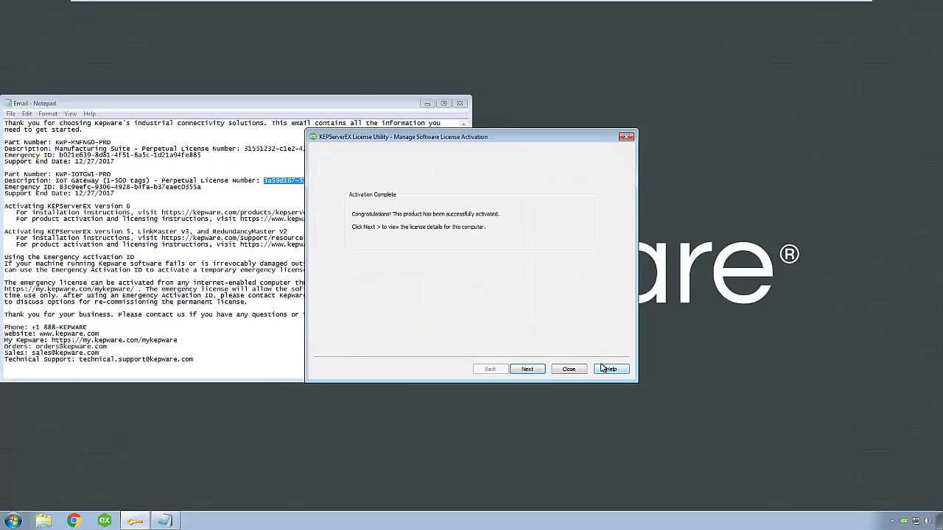
# Step: View the Good Manufacturing Suite and IoT Gateway licenses and list Manufacturing Suite's included products
pyautogui.click(524, 372)
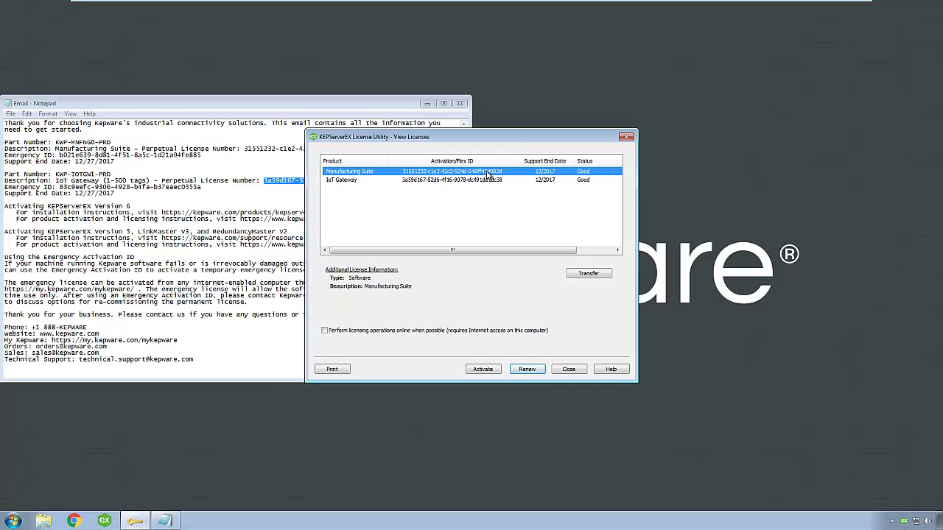
pyautogui.doubleClick(487, 174)
pyautogui.moveTo(582, 221); pyautogui.dragTo(583, 221)
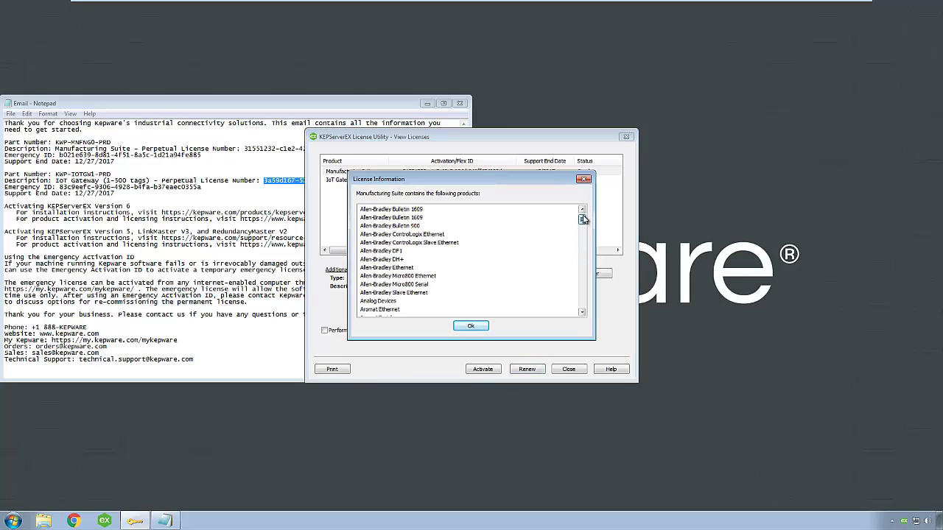